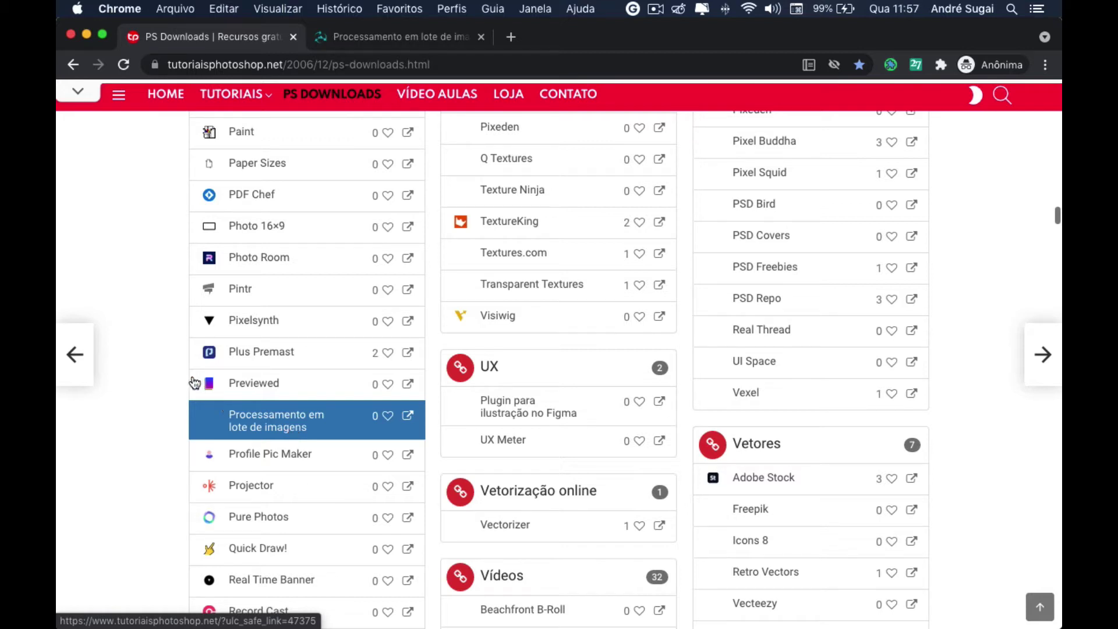
Step: Open the batch image processing tool from the site's tool list
scroll(161, 373, "up", 2)
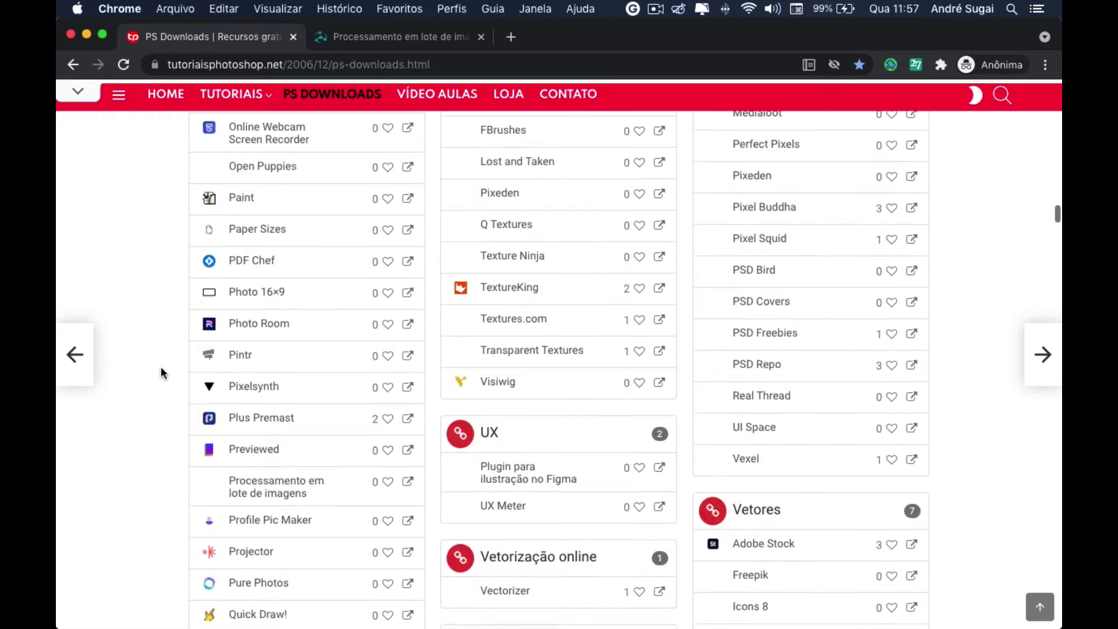
left_click(270, 498)
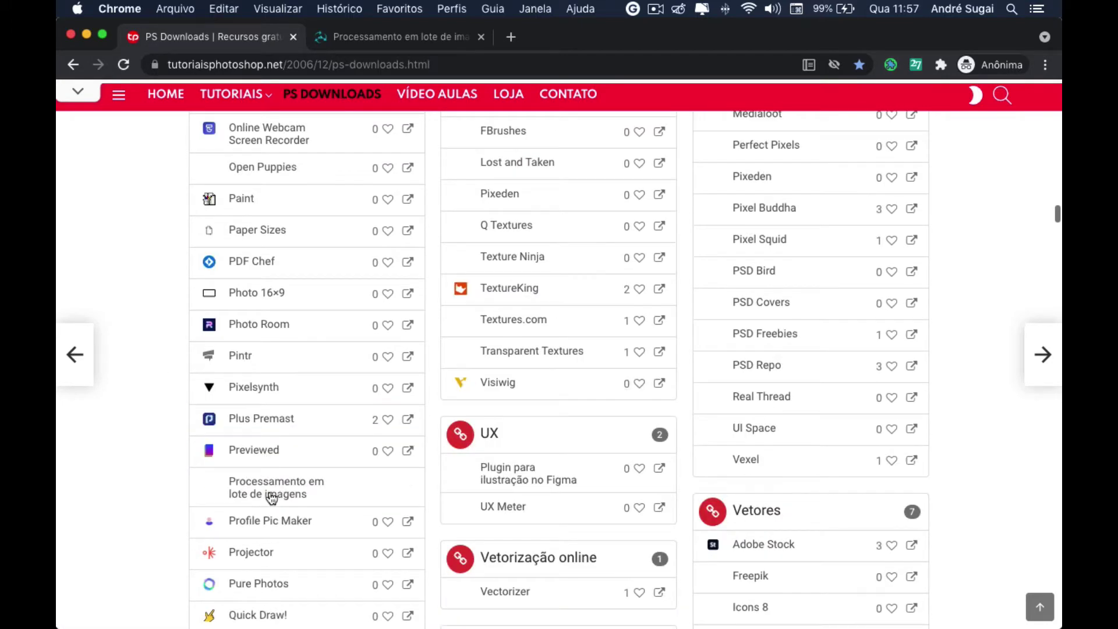
scroll(150, 359, "up", 3)
scroll(152, 360, "up", 3)
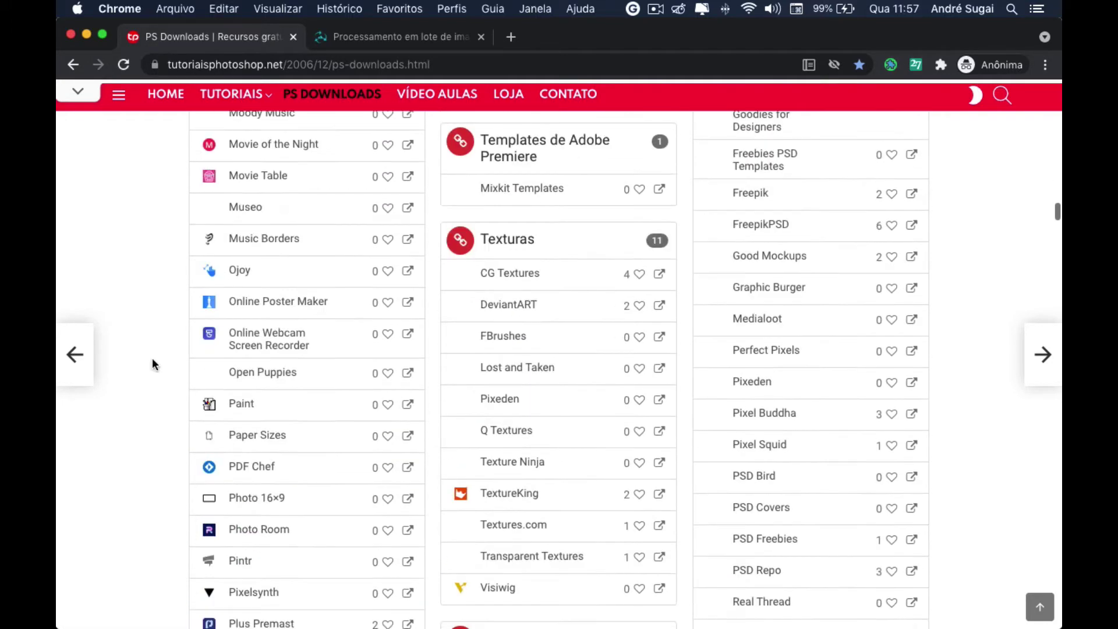
scroll(152, 361, "up", 5)
scroll(152, 359, "up", 4)
scroll(152, 358, "up", 3)
scroll(152, 359, "up", 3)
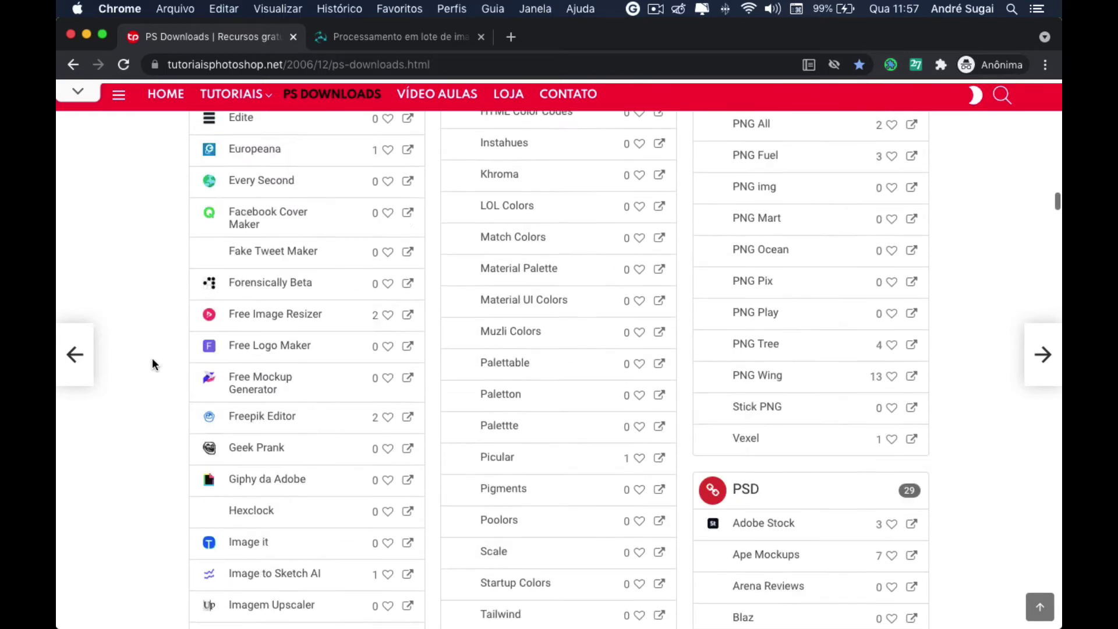
scroll(152, 358, "up", 3)
scroll(152, 359, "up", 5)
scroll(152, 359, "up", 5)
scroll(152, 359, "up", 3)
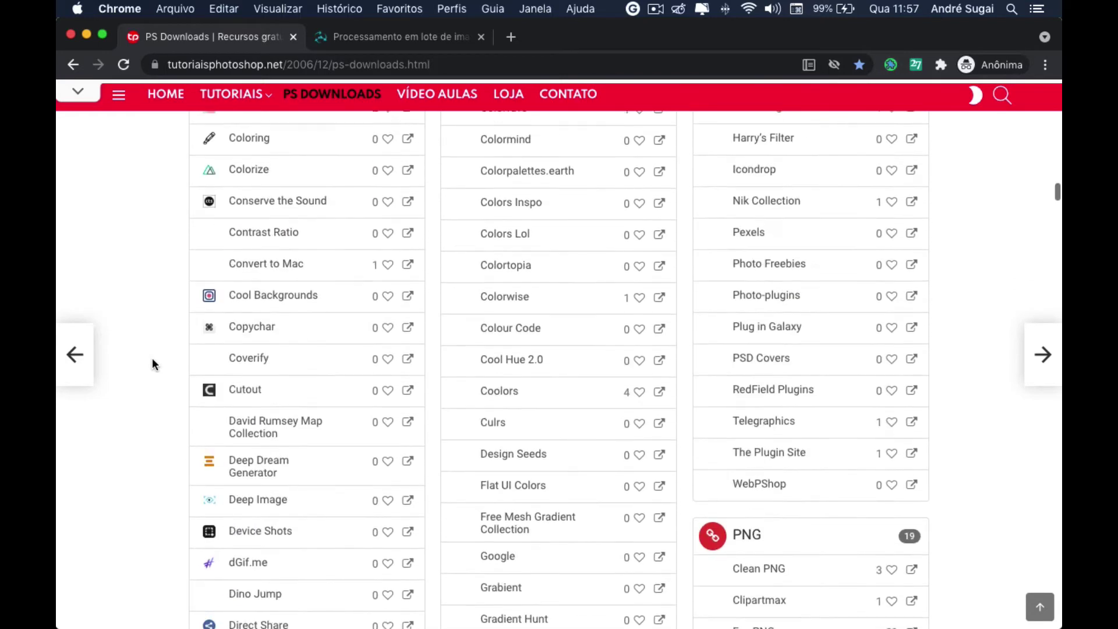
scroll(152, 359, "up", 6)
scroll(152, 358, "up", 3)
scroll(152, 358, "up", 5)
scroll(152, 357, "up", 3)
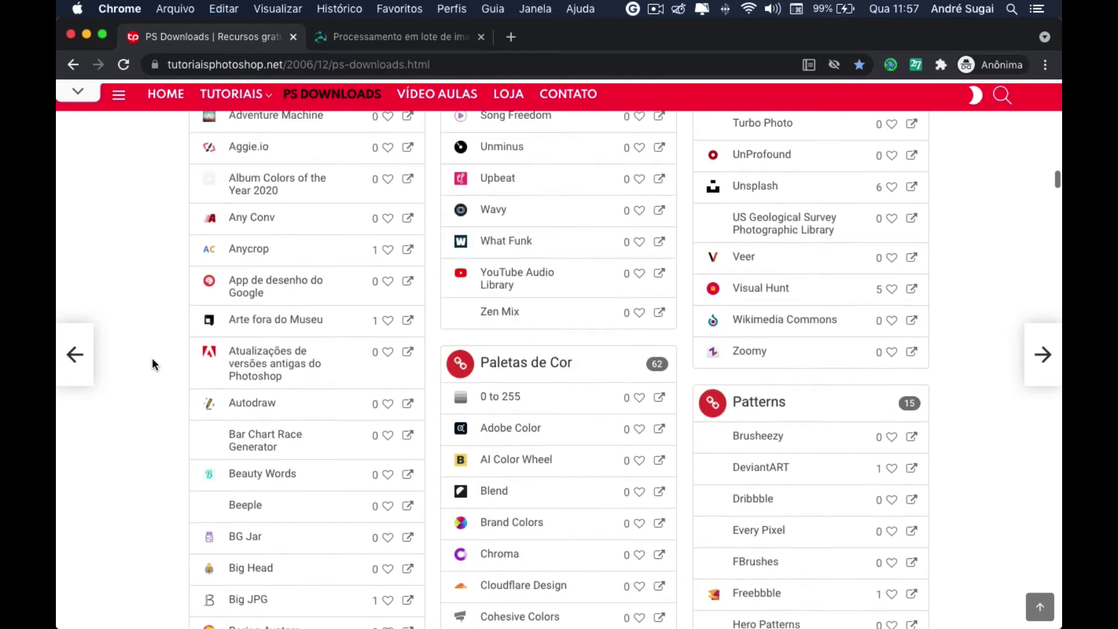
scroll(152, 357, "up", 5)
scroll(152, 357, "up", 3)
scroll(152, 357, "up", 5)
scroll(152, 357, "up", 3)
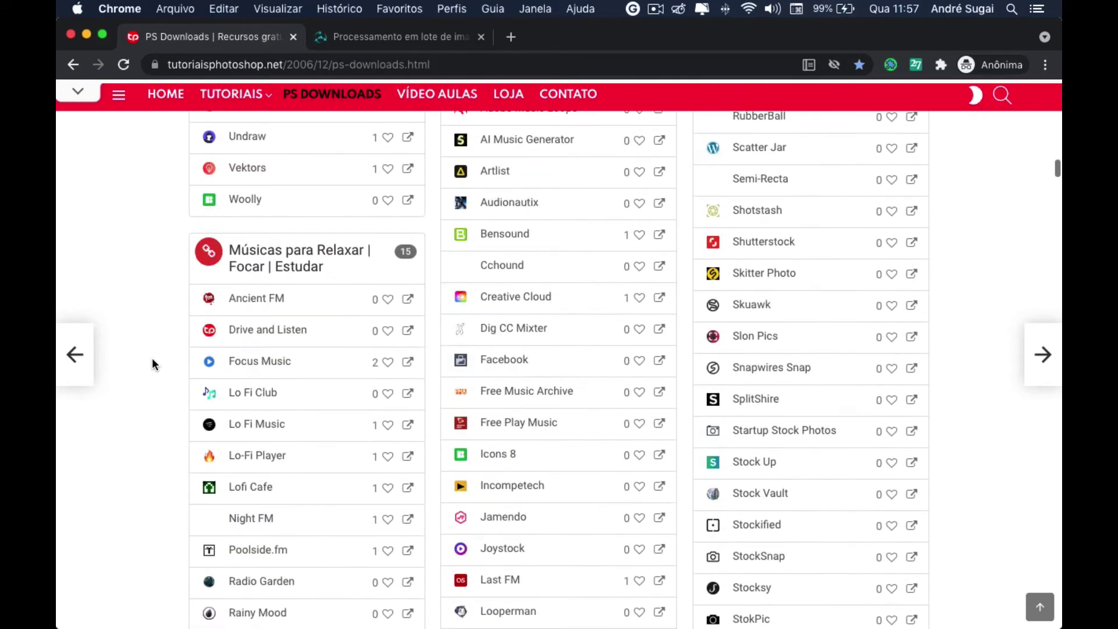
scroll(152, 357, "up", 6)
scroll(152, 358, "up", 3)
scroll(152, 357, "up", 5)
scroll(152, 357, "up", 3)
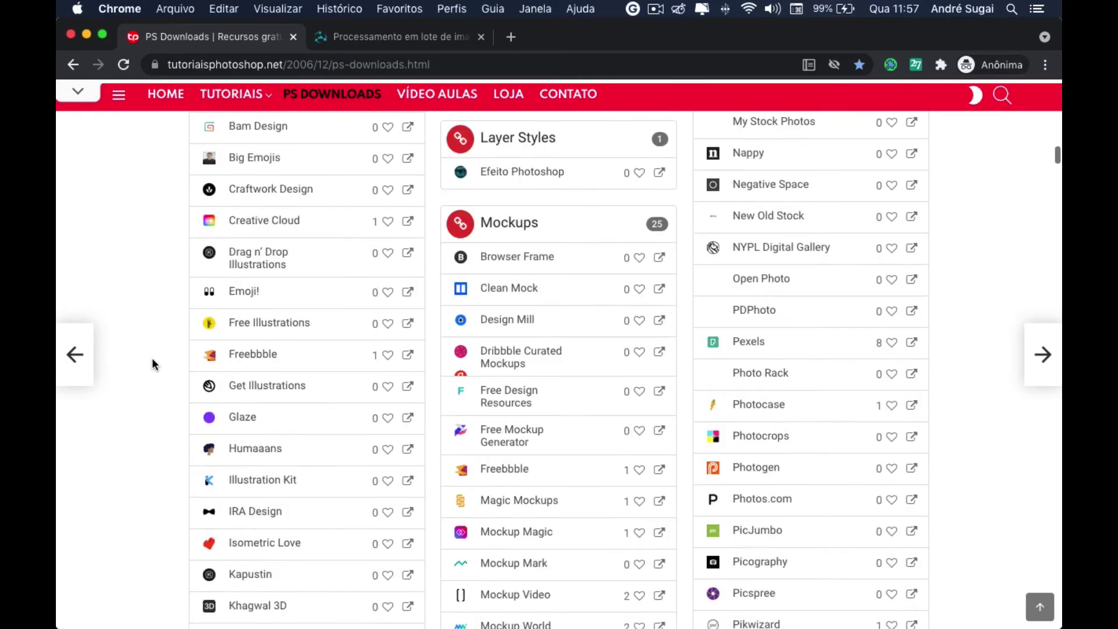
scroll(152, 357, "up", 5)
scroll(152, 357, "up", 5)
scroll(152, 358, "up", 3)
scroll(152, 358, "up", 5)
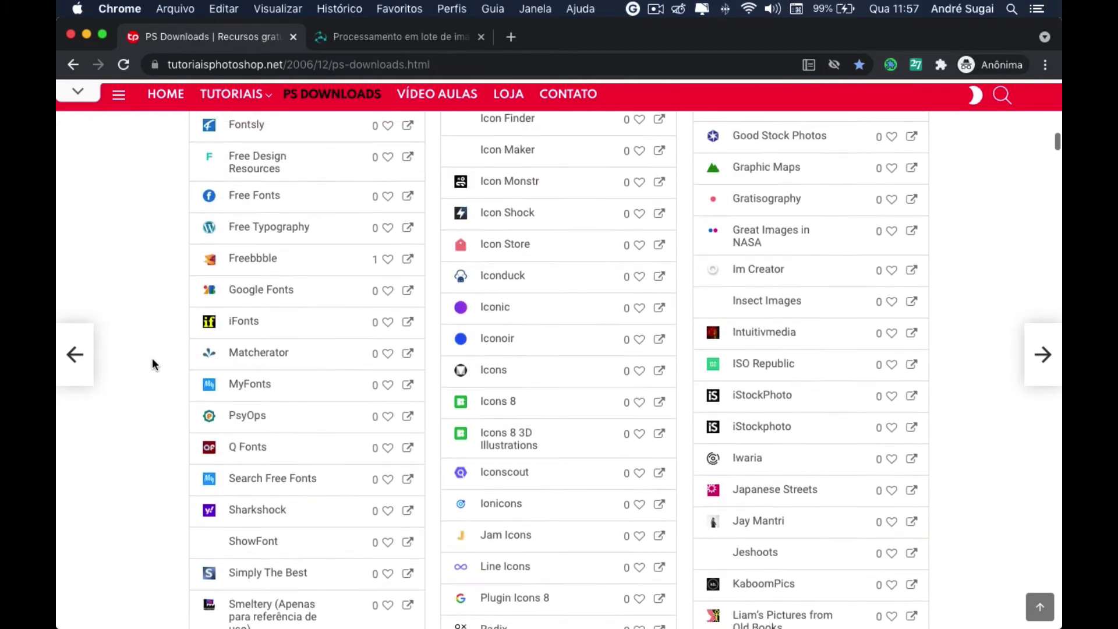
scroll(152, 358, "up", 5)
scroll(152, 358, "up", 4)
scroll(152, 359, "up", 4)
scroll(151, 359, "up", 5)
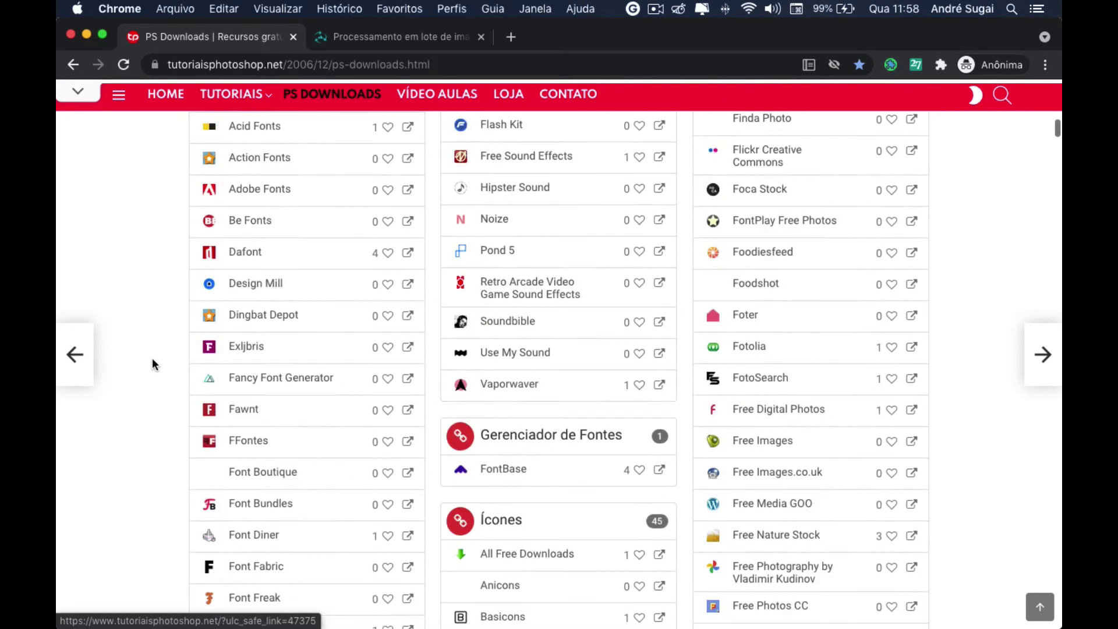
scroll(152, 359, "up", 4)
scroll(152, 359, "up", 4)
scroll(152, 359, "up", 4)
scroll(152, 359, "up", 4)
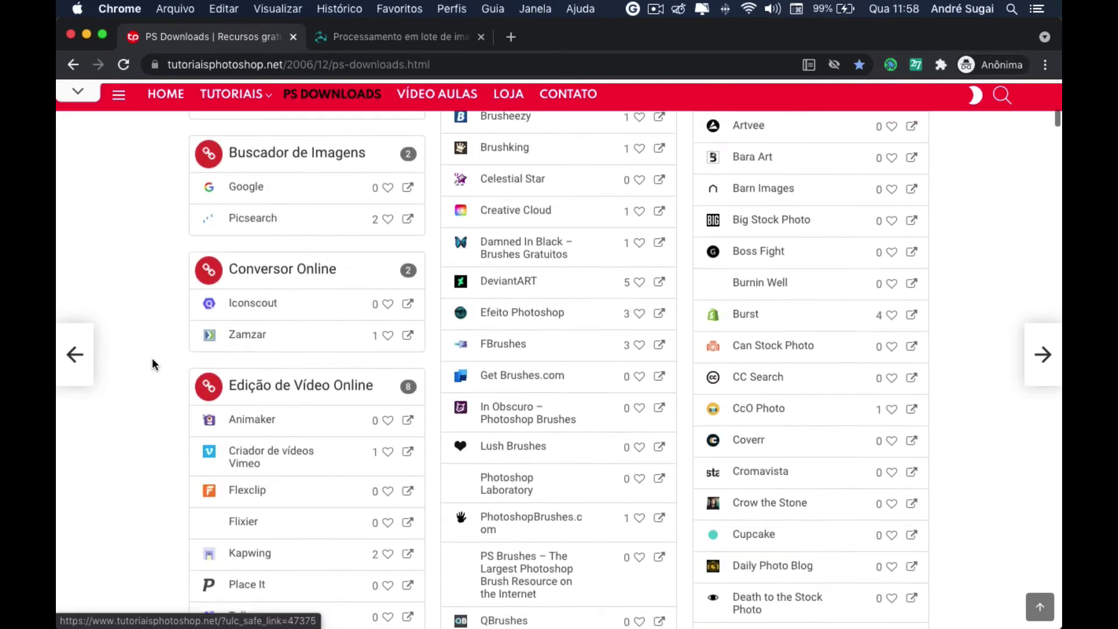
scroll(152, 359, "up", 4)
scroll(152, 357, "up", 3)
scroll(152, 357, "up", 4)
Step: Switch to the webp2jpg batch converter tab, set to jpg at 85% quality
scroll(152, 357, "down", 5)
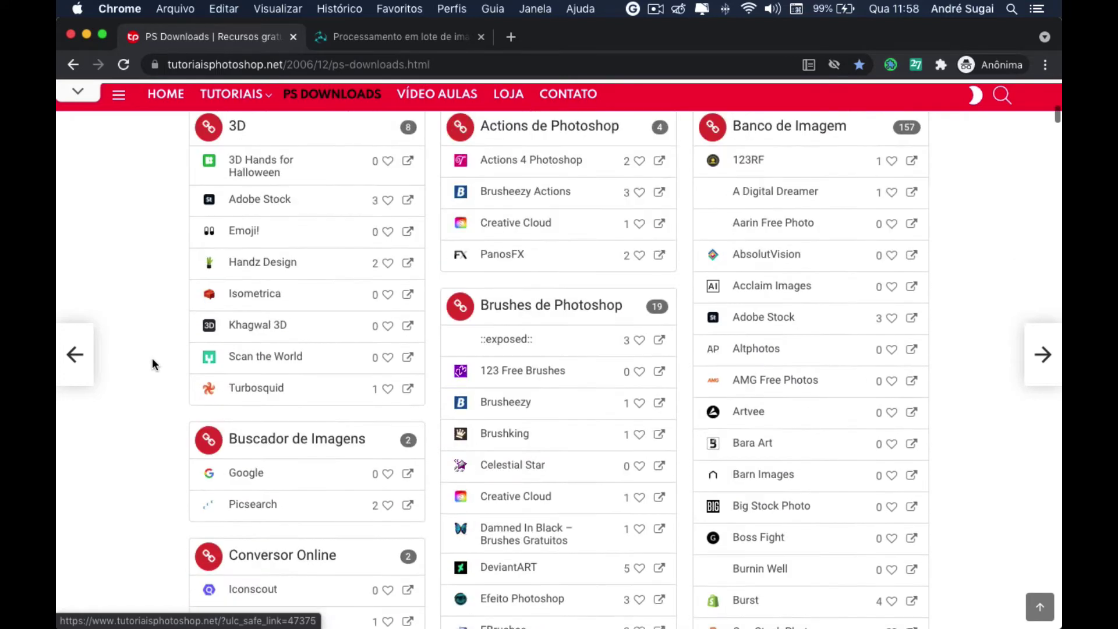
scroll(152, 357, "down", 4)
scroll(152, 358, "down", 4)
scroll(152, 358, "down", 5)
scroll(152, 358, "down", 4)
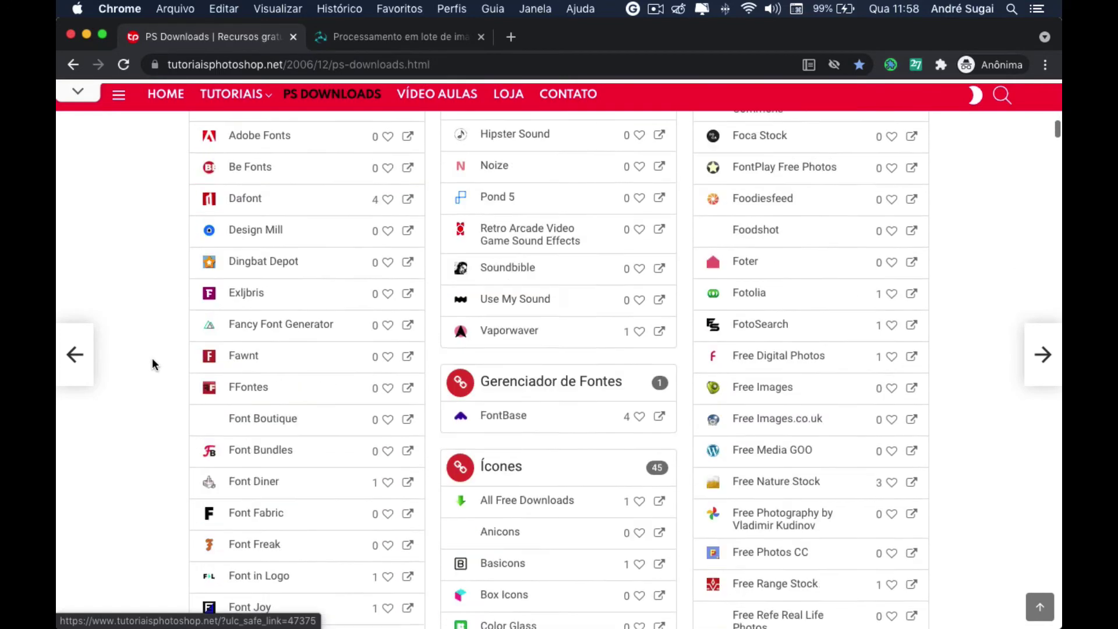
scroll(152, 359, "down", 6)
scroll(152, 357, "down", 4)
scroll(152, 358, "down", 6)
scroll(152, 357, "down", 7)
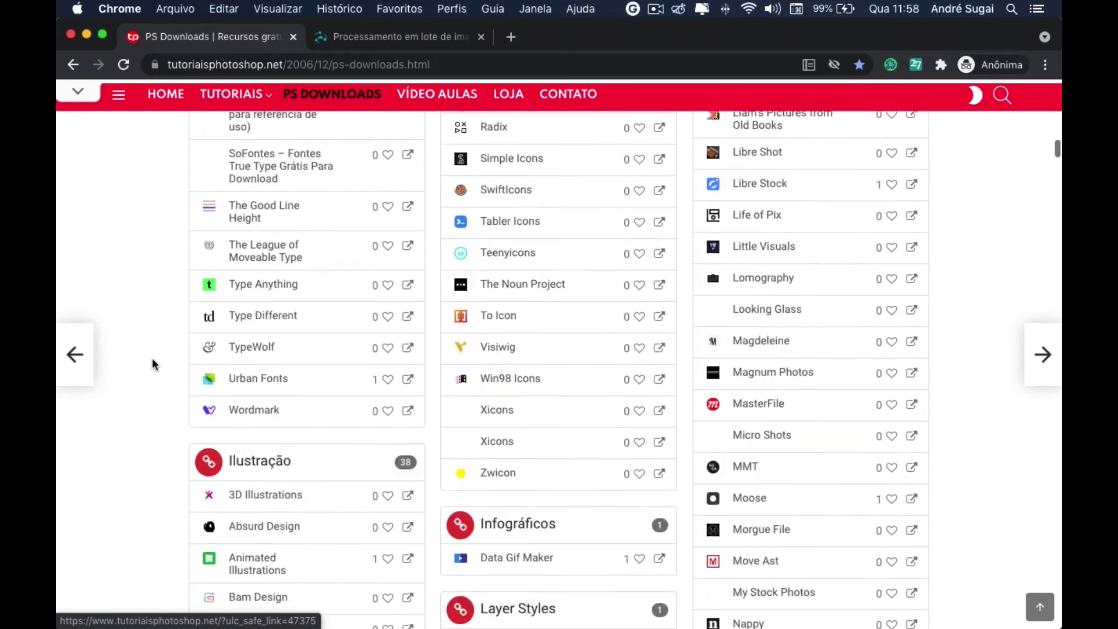
scroll(152, 357, "down", 6)
scroll(152, 358, "down", 5)
scroll(152, 358, "down", 2)
scroll(152, 358, "down", 7)
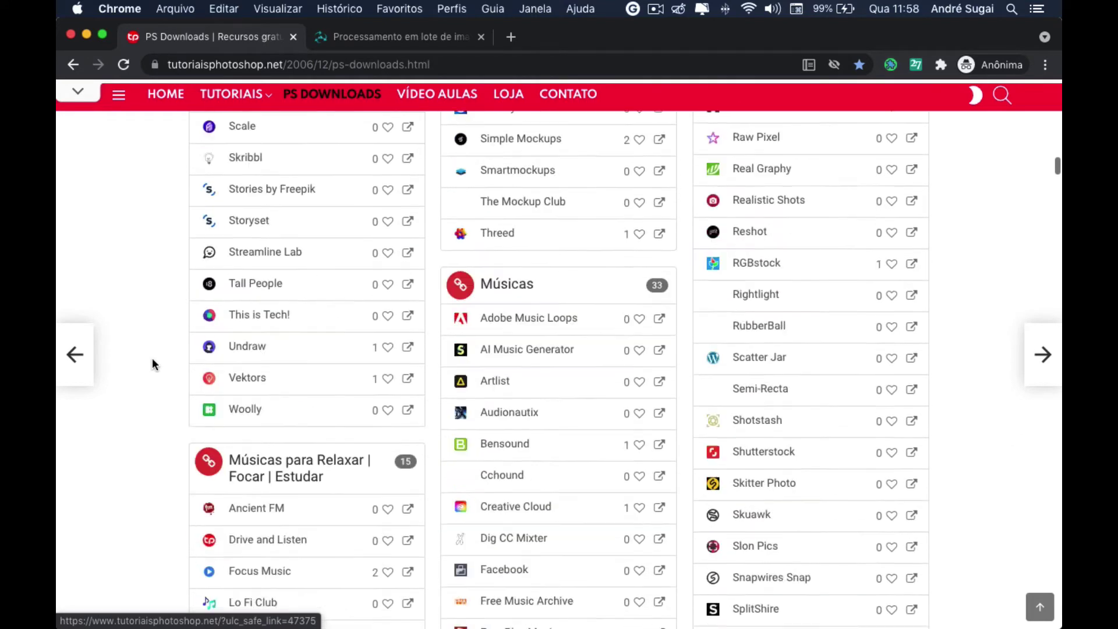
scroll(151, 359, "down", 5)
scroll(152, 357, "down", 4)
scroll(152, 357, "down", 4)
scroll(152, 357, "down", 5)
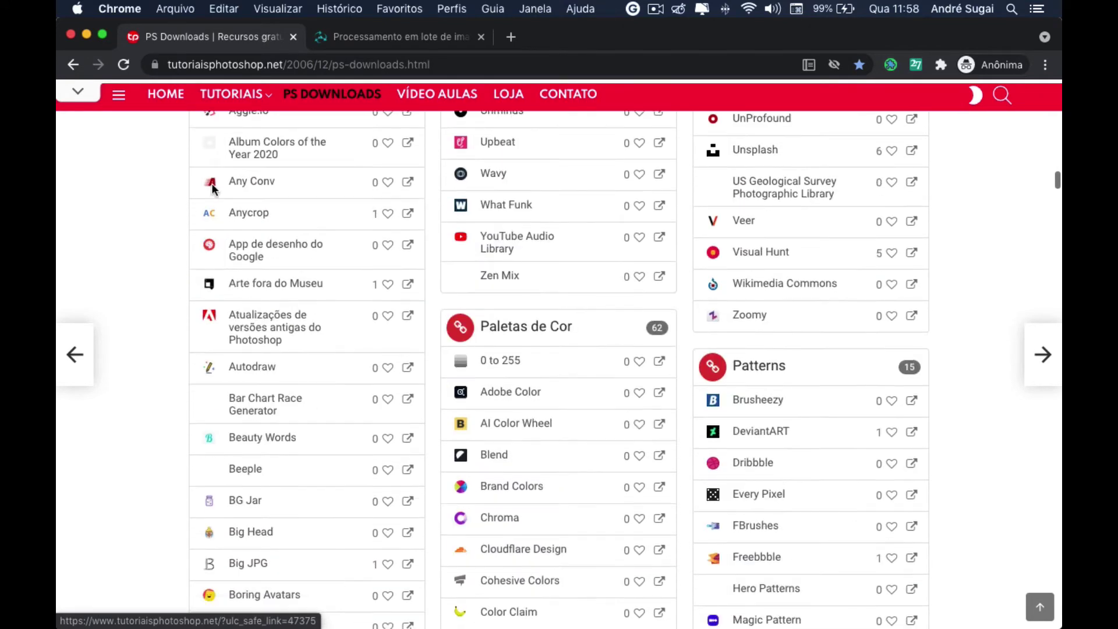
left_click(355, 37)
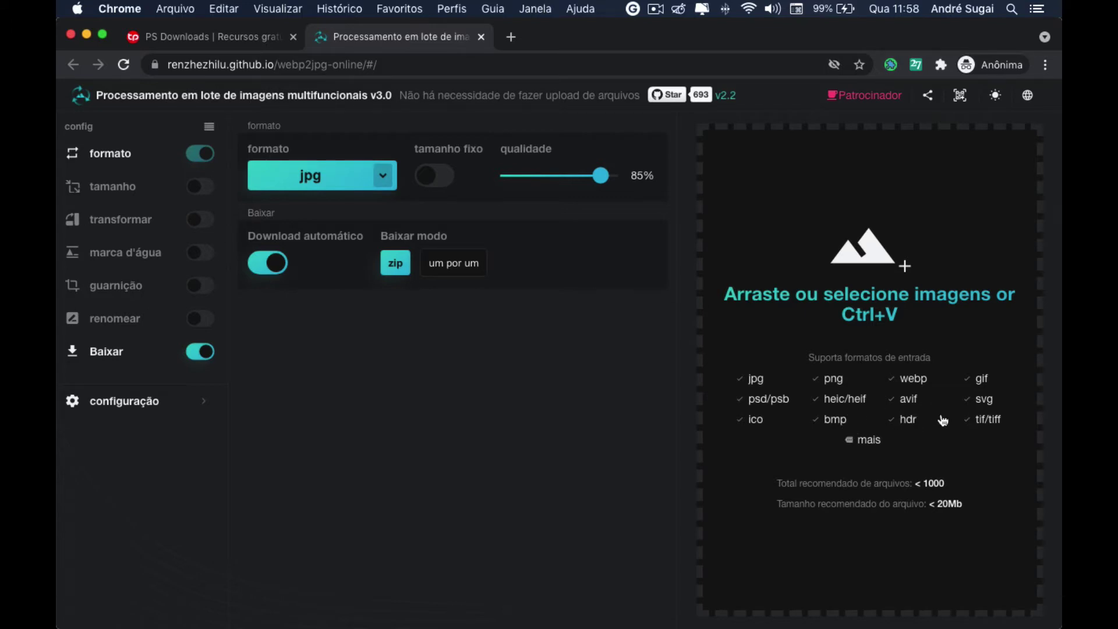
mouse_move(867, 440)
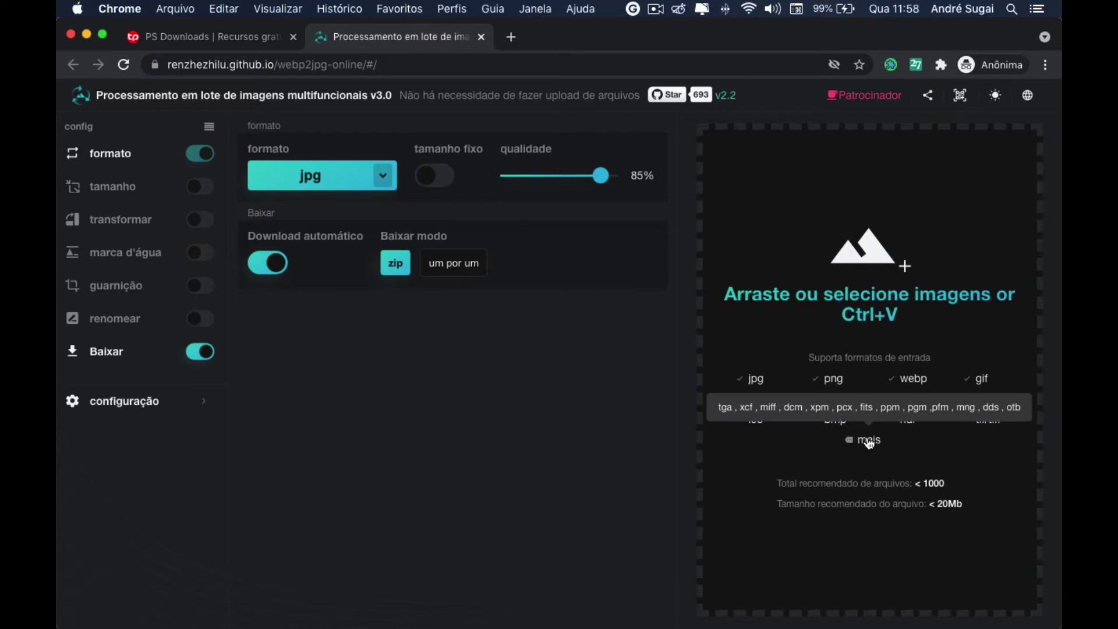
Step: Load the Como agrupar camadas photo, converting it to a 535.1 Kb JPG downloaded as zip
left_click(886, 453)
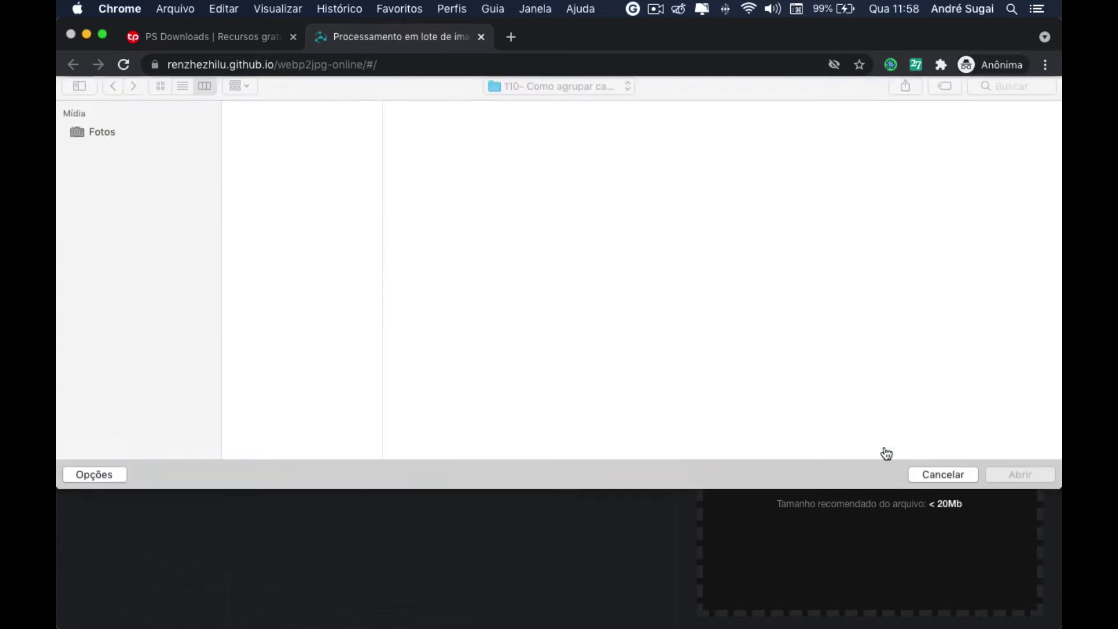
left_click(943, 481)
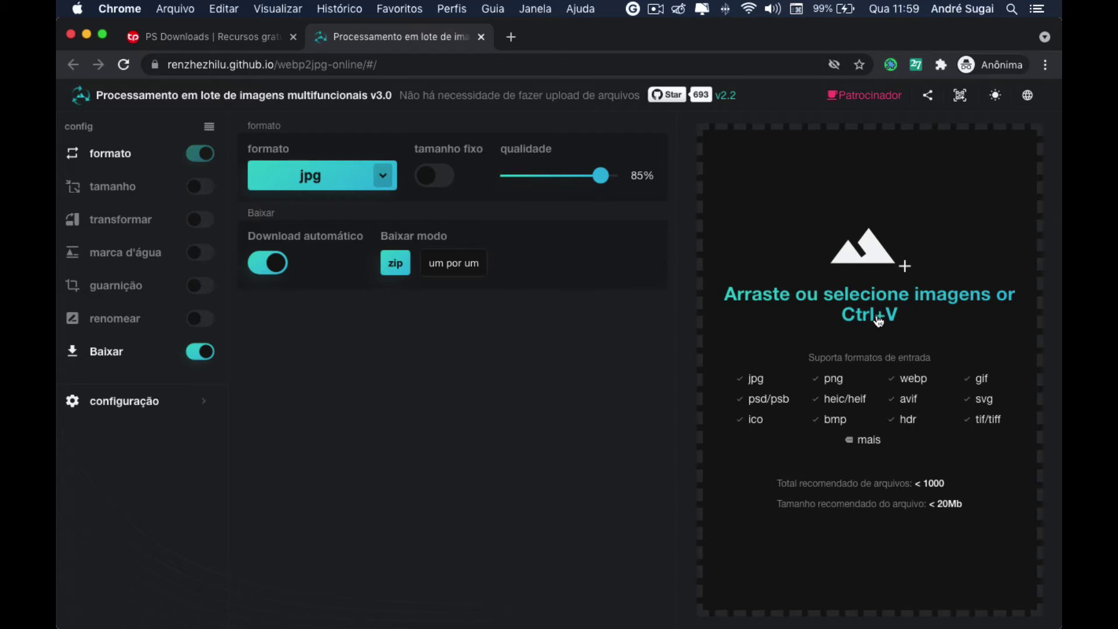
left_click(872, 443)
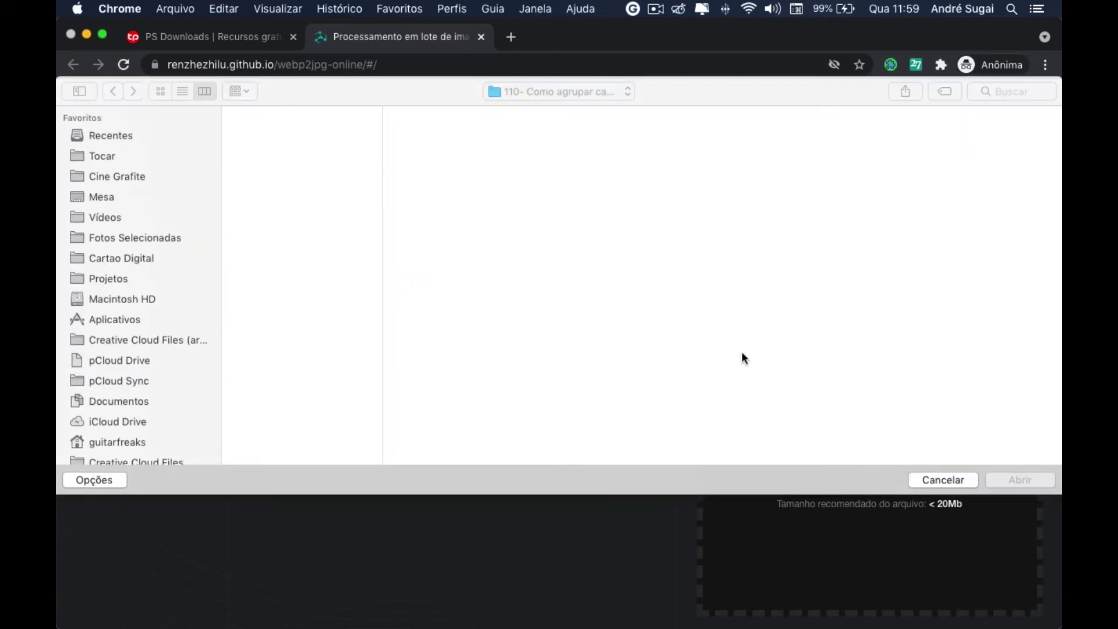
left_click(339, 127)
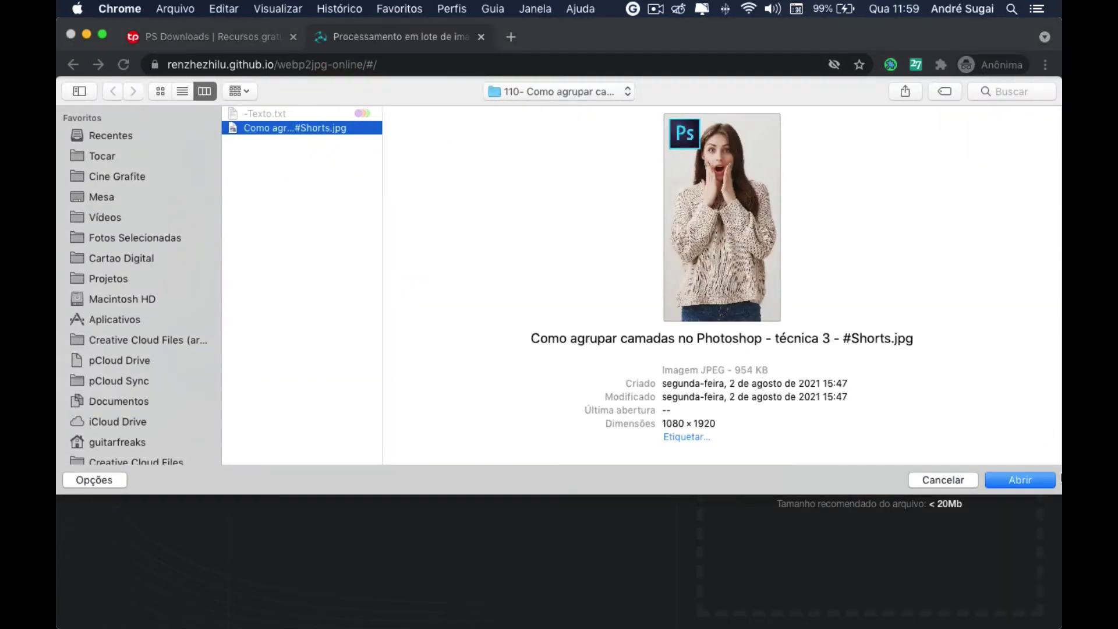
left_click(1016, 483)
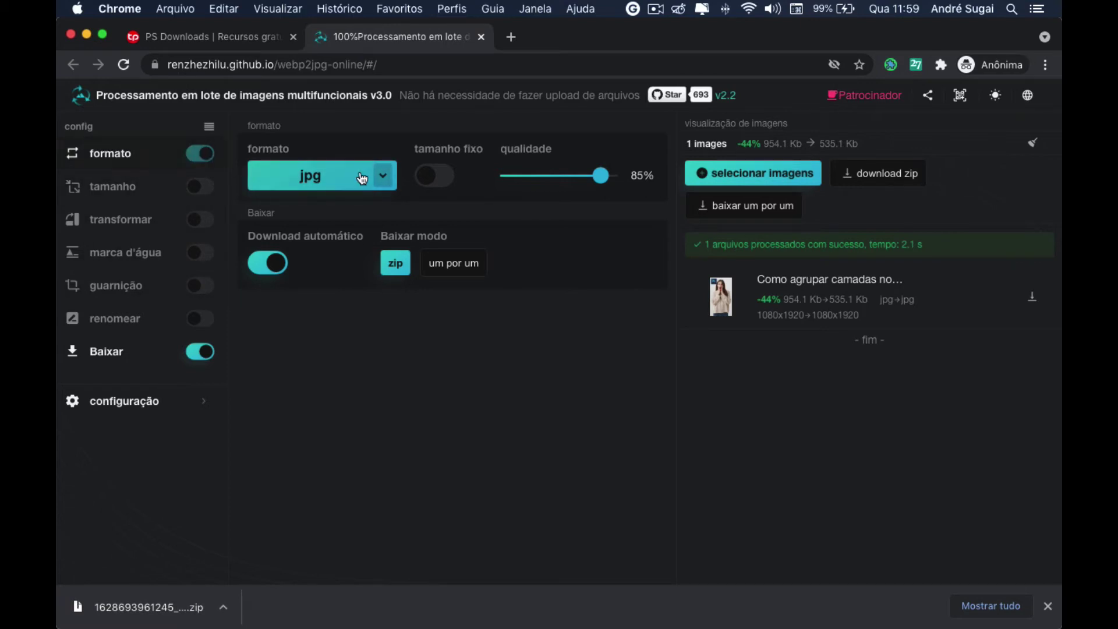
Step: Choose webp as the output format and close Chrome's download bar
left_click(386, 180)
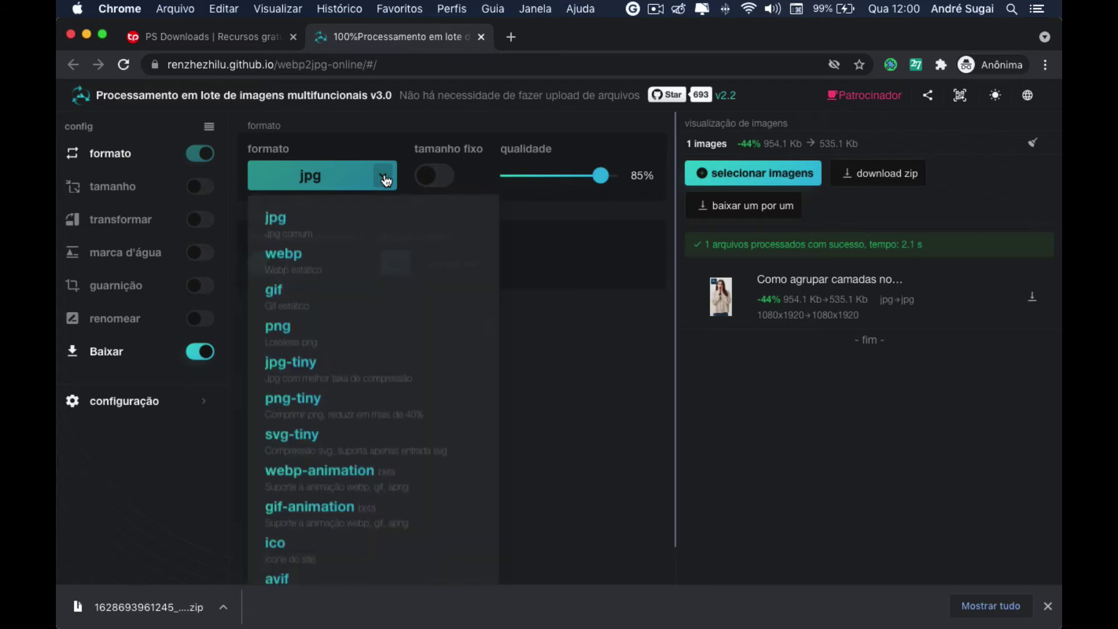
left_click(304, 263)
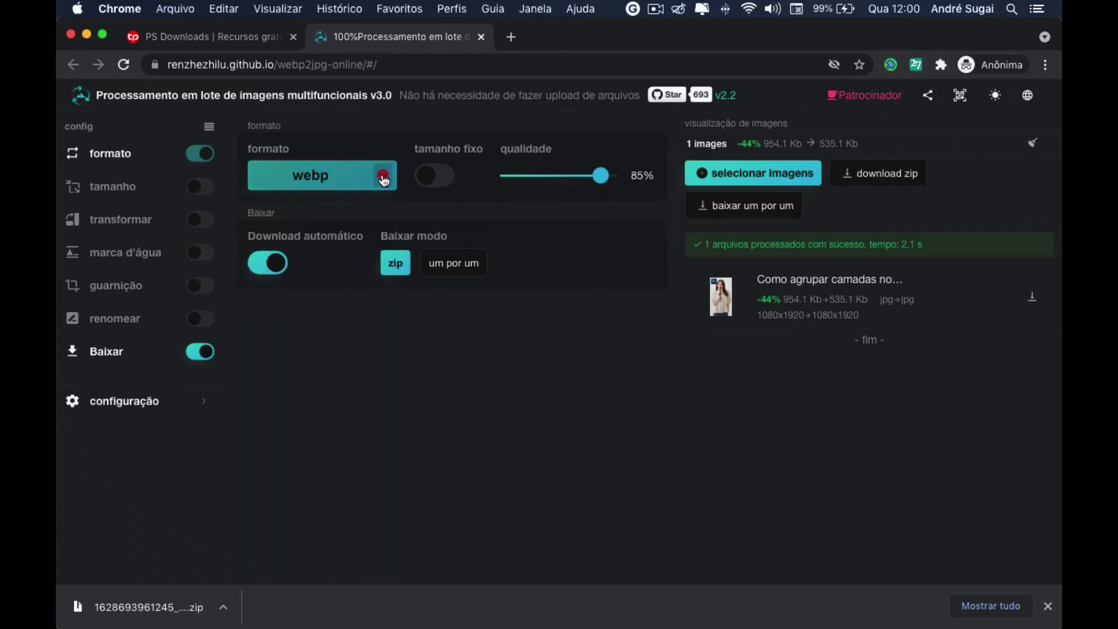
left_click(385, 180)
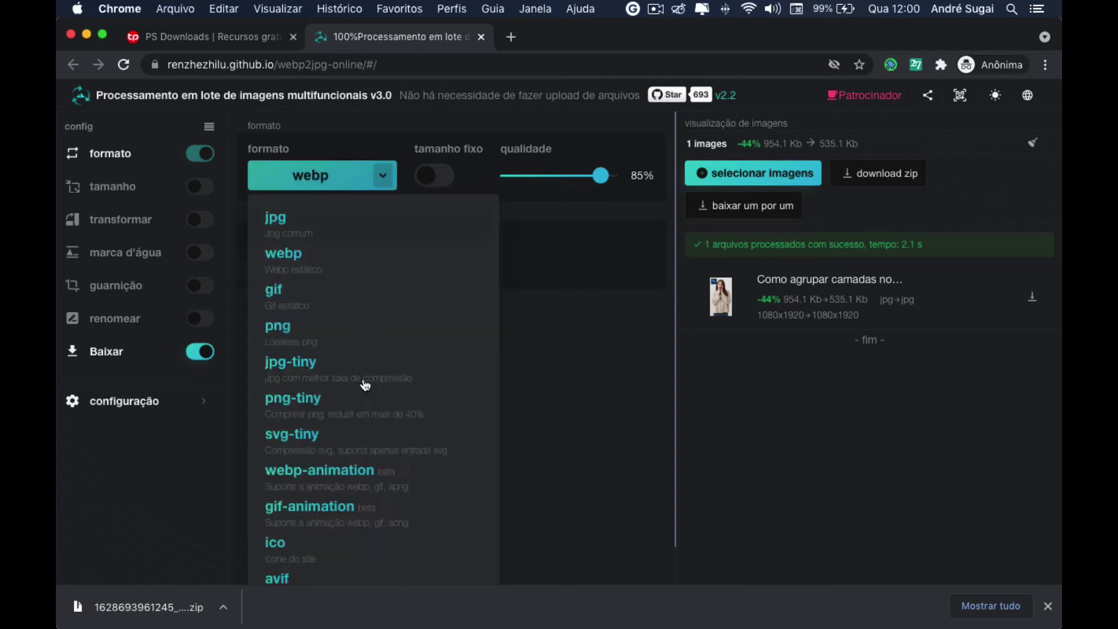
scroll(346, 436, "down", 1)
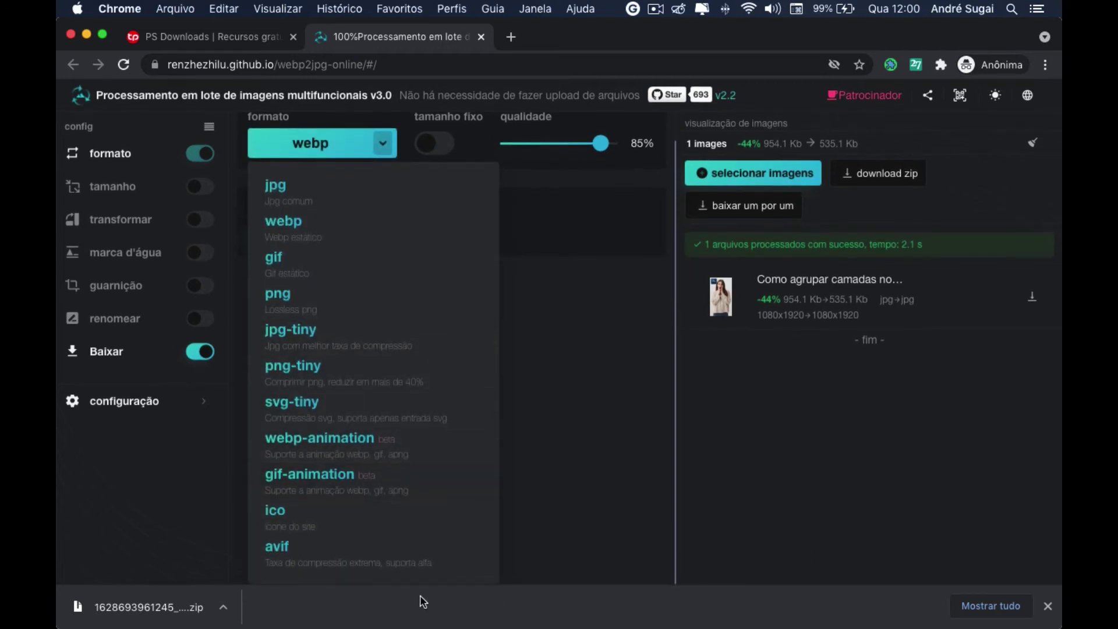
left_click(1048, 606)
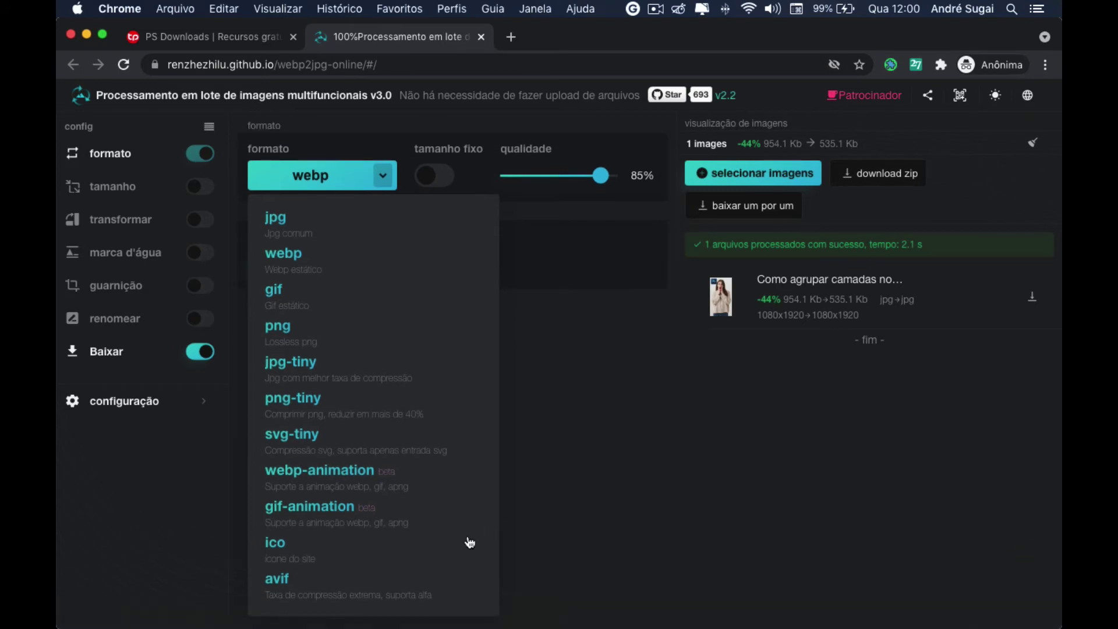
left_click(385, 179)
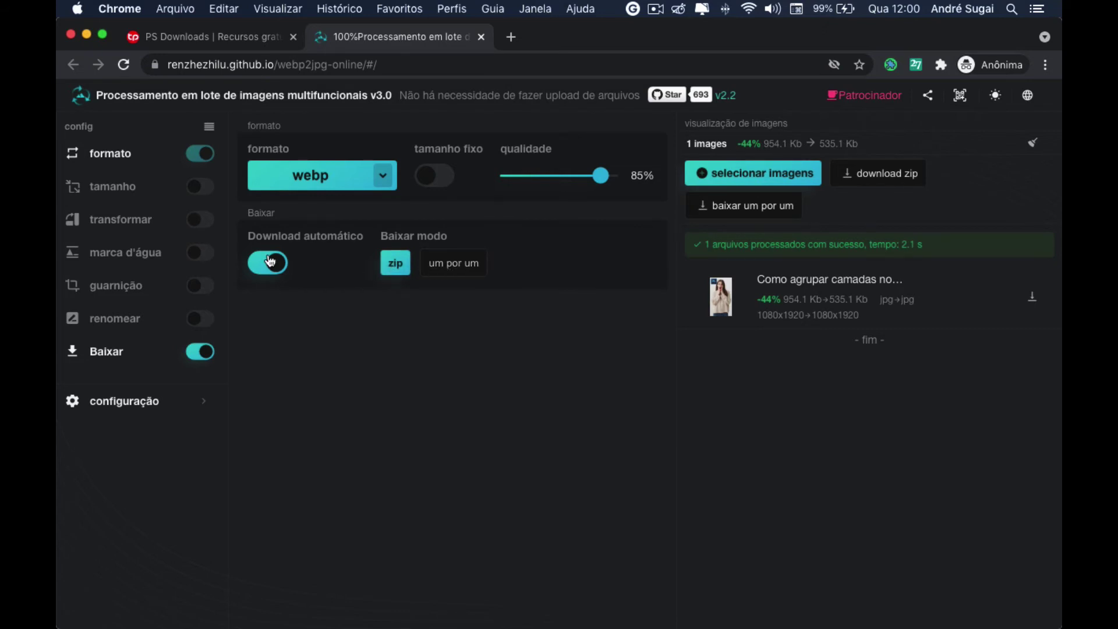
Step: Enable the size options with width left at auto, plus the rotate and flip options
left_click(123, 187)
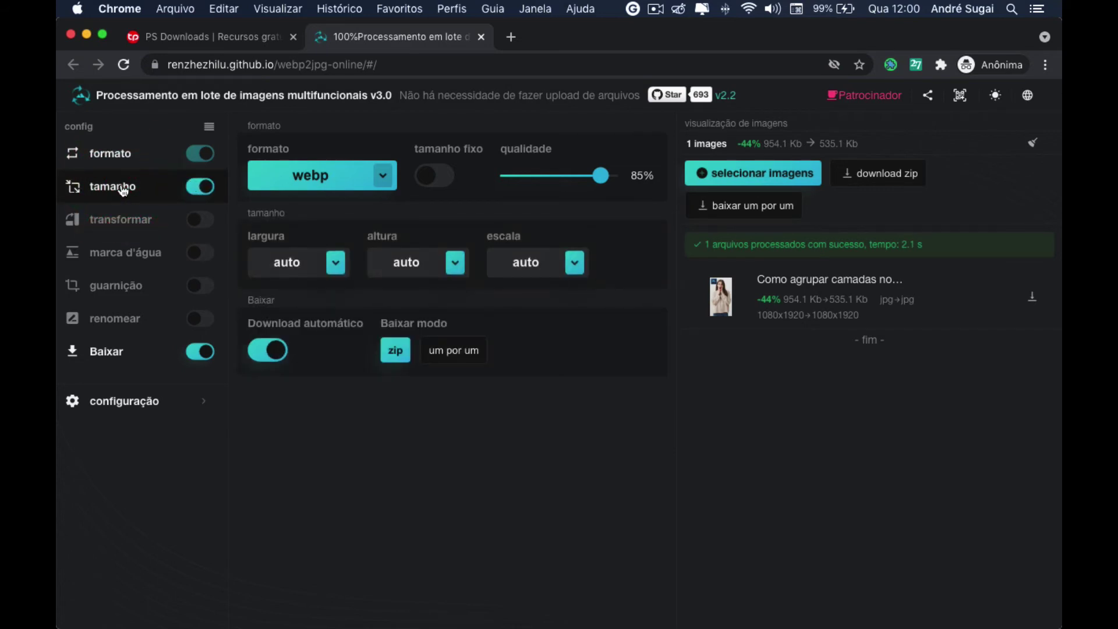
left_click(334, 262)
left_click(334, 262)
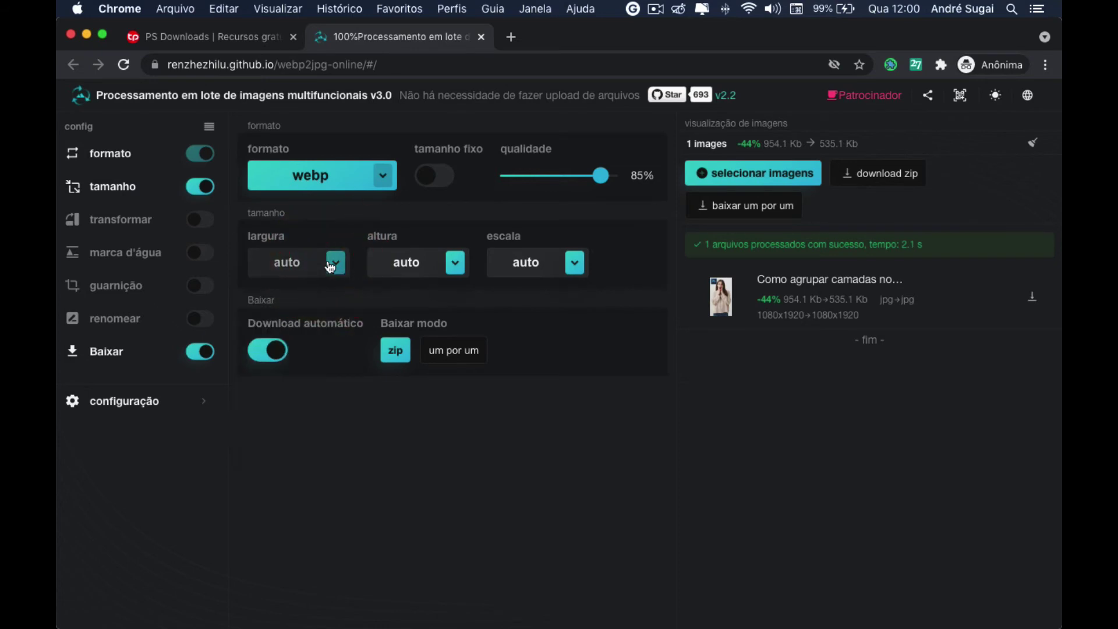
left_click(123, 226)
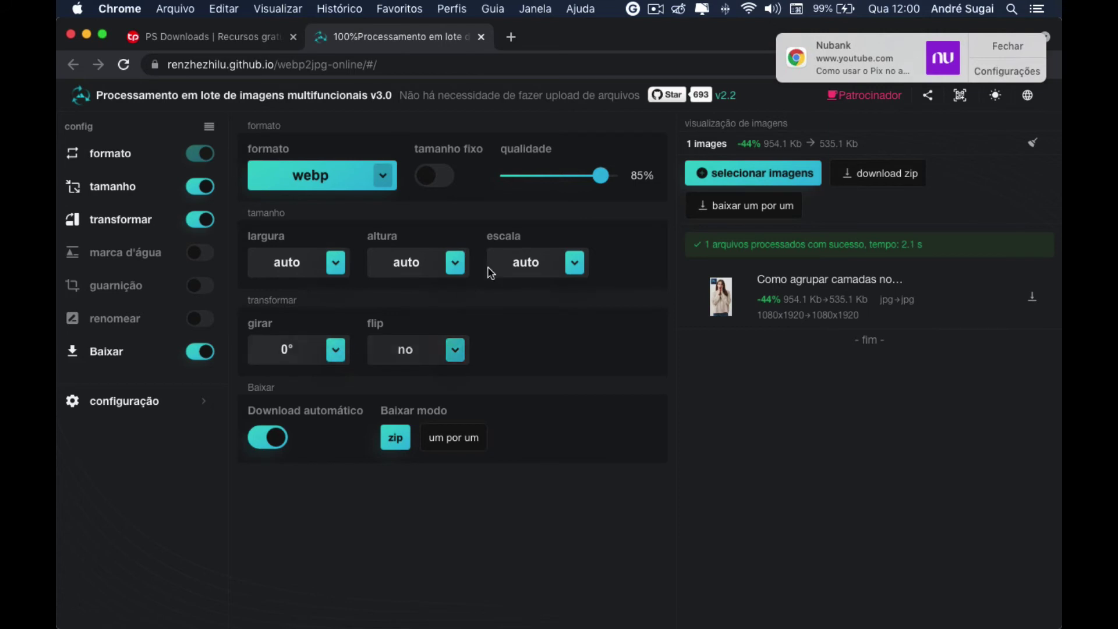
left_click(1005, 50)
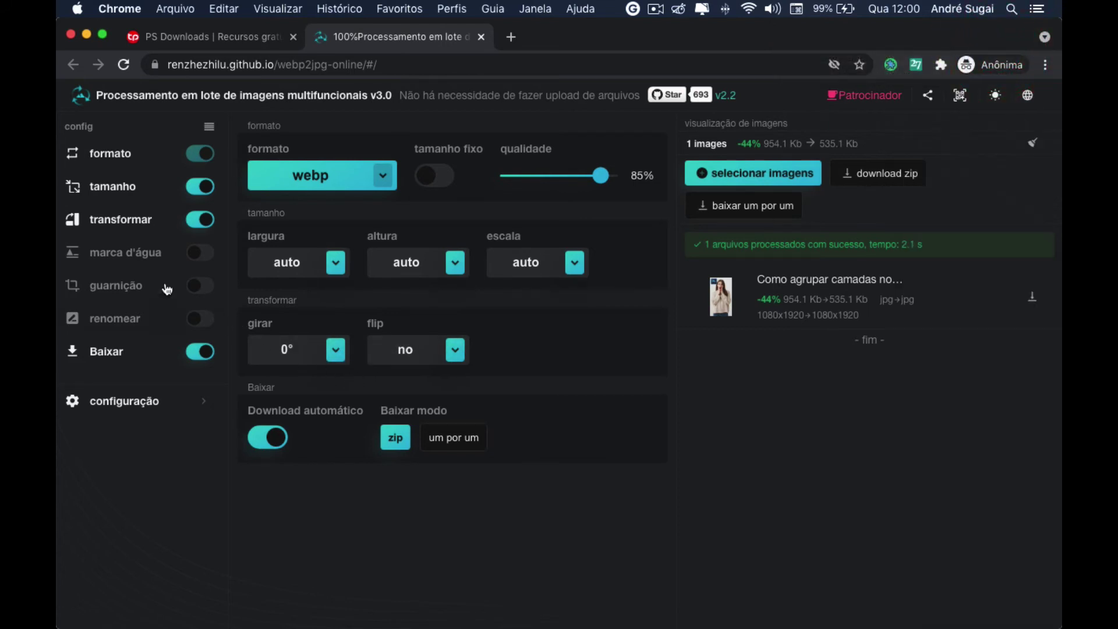
Step: Enable the watermark, crop and rename options, keeping zipped automatic download on
left_click(120, 251)
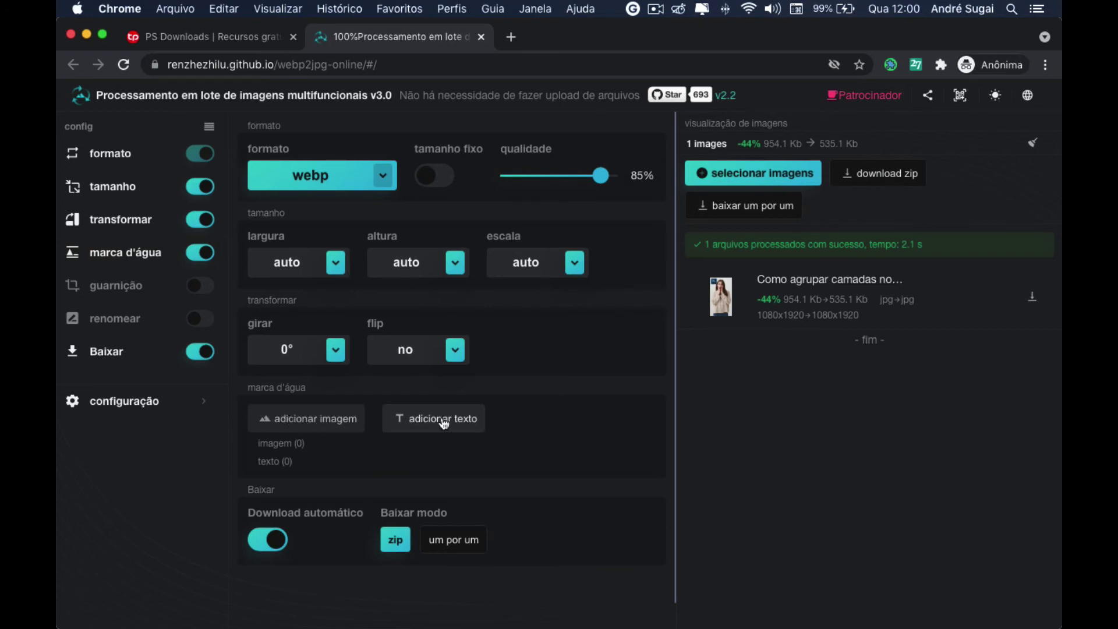
left_click(129, 290)
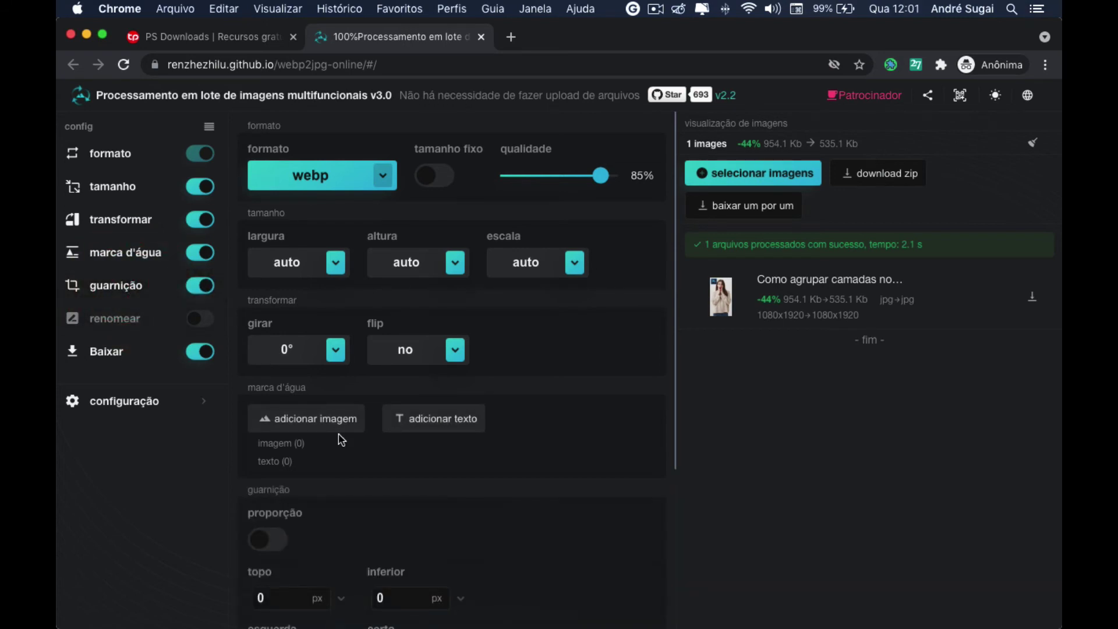
scroll(342, 440, "down", 2)
scroll(341, 439, "down", 3)
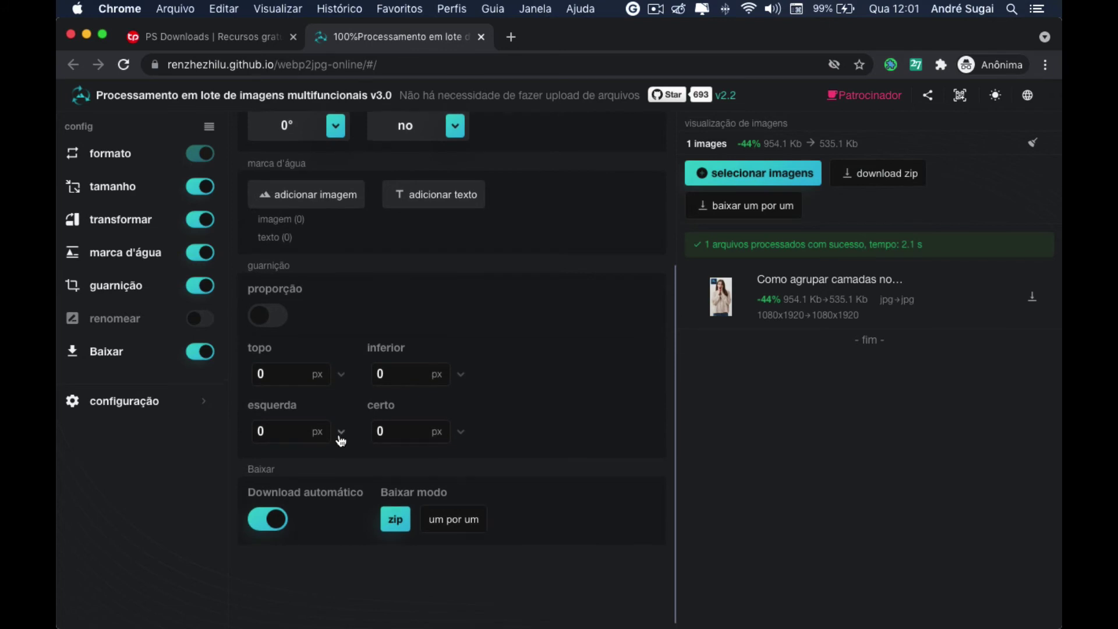
scroll(341, 438, "down", 1)
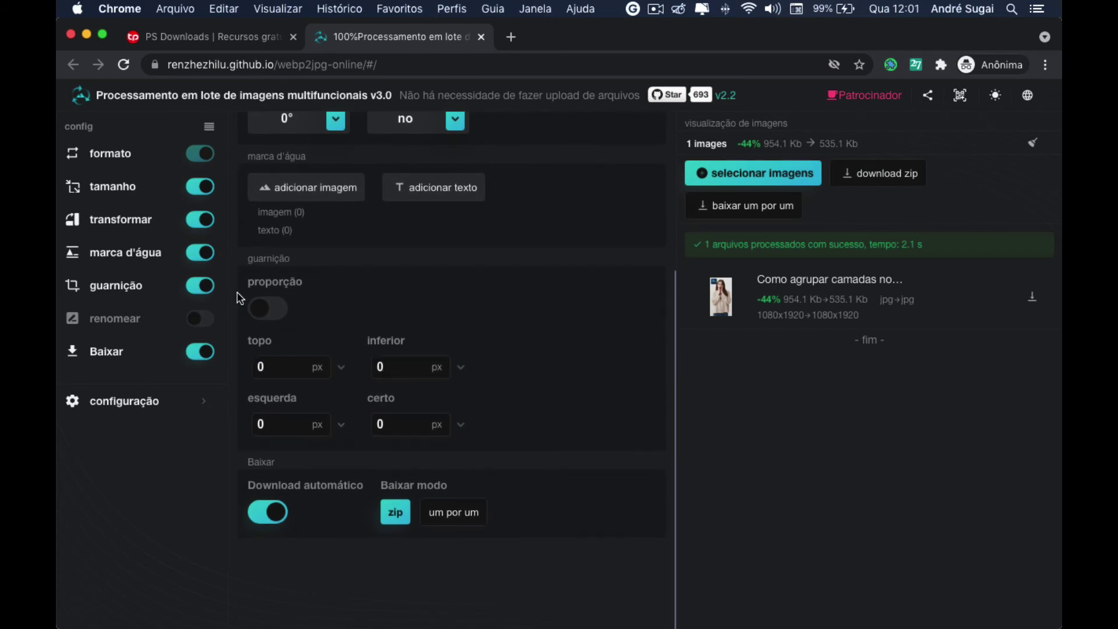
left_click(151, 325)
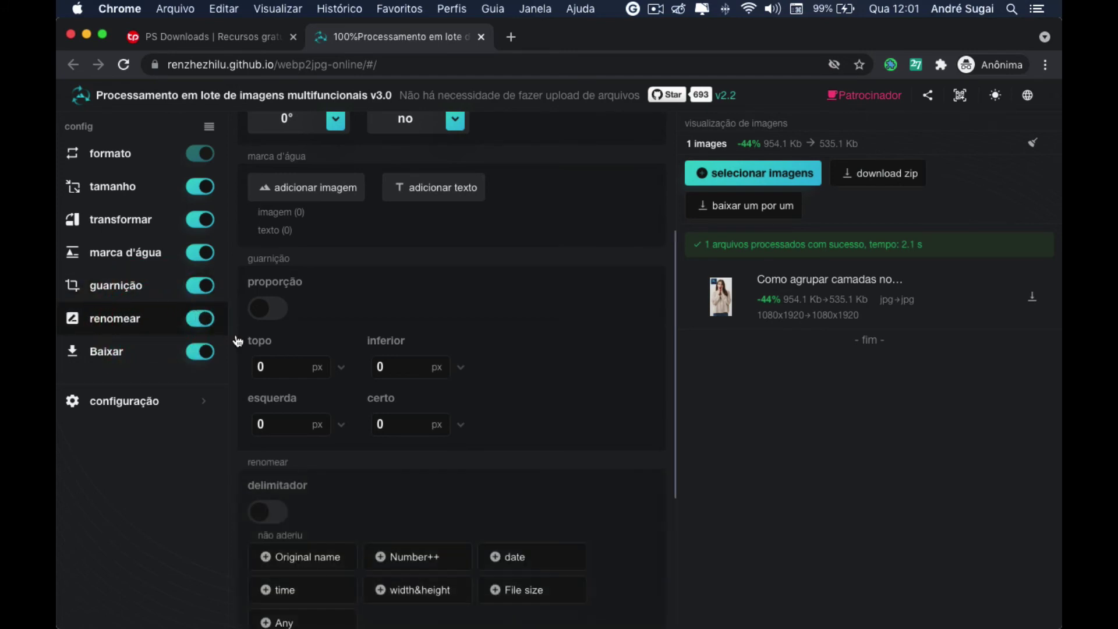
scroll(287, 402, "down", 1)
scroll(287, 404, "down", 3)
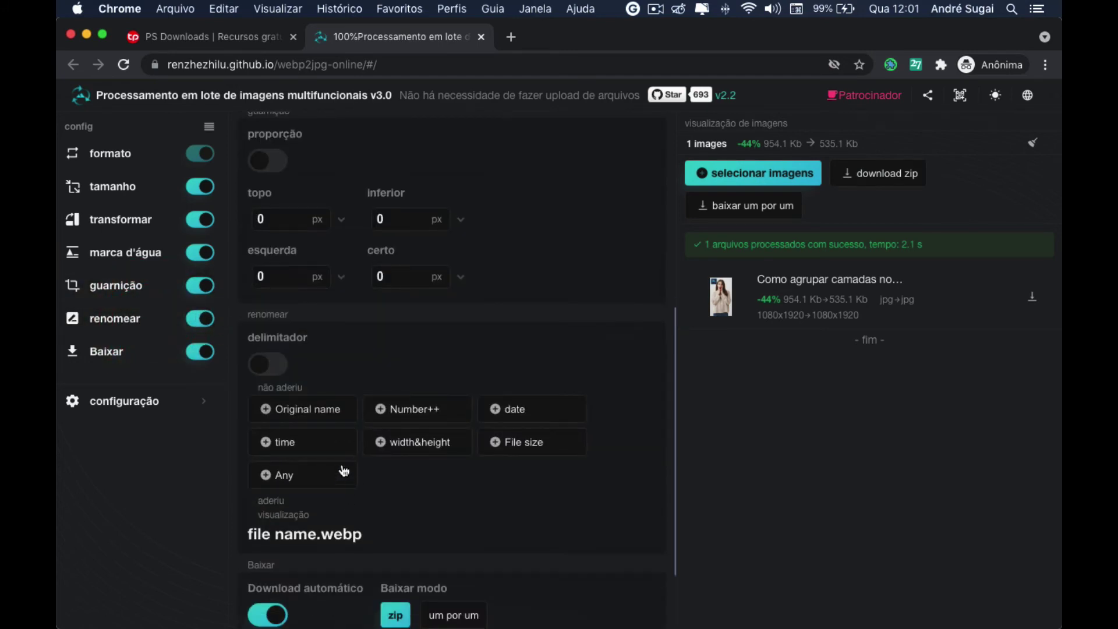
scroll(378, 487, "down", 1)
scroll(379, 487, "down", 1)
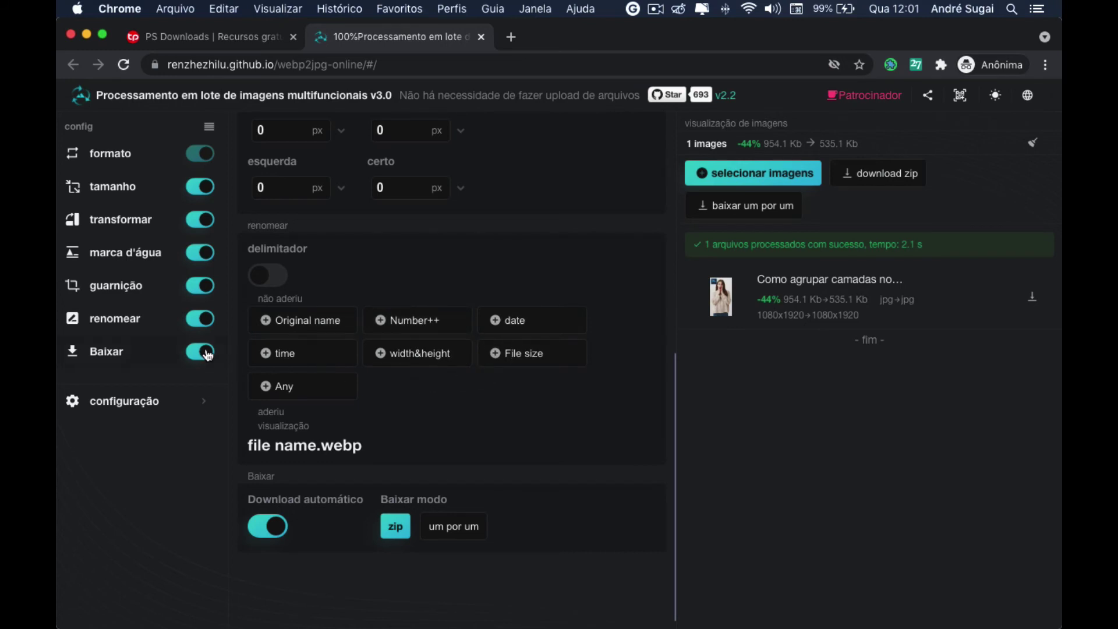
left_click(114, 360)
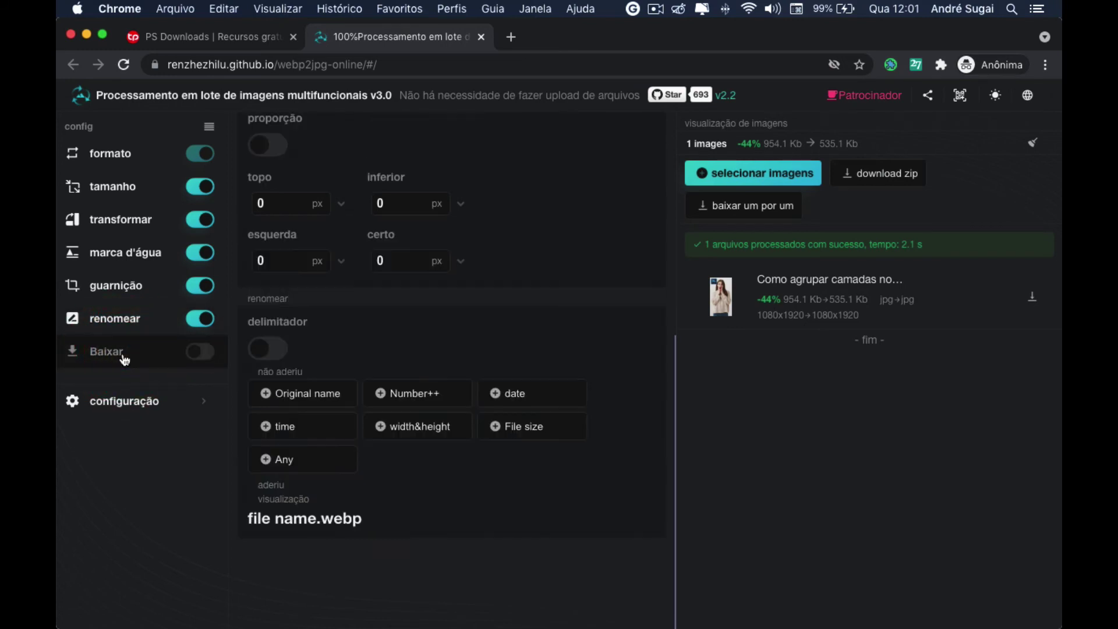
left_click(101, 354)
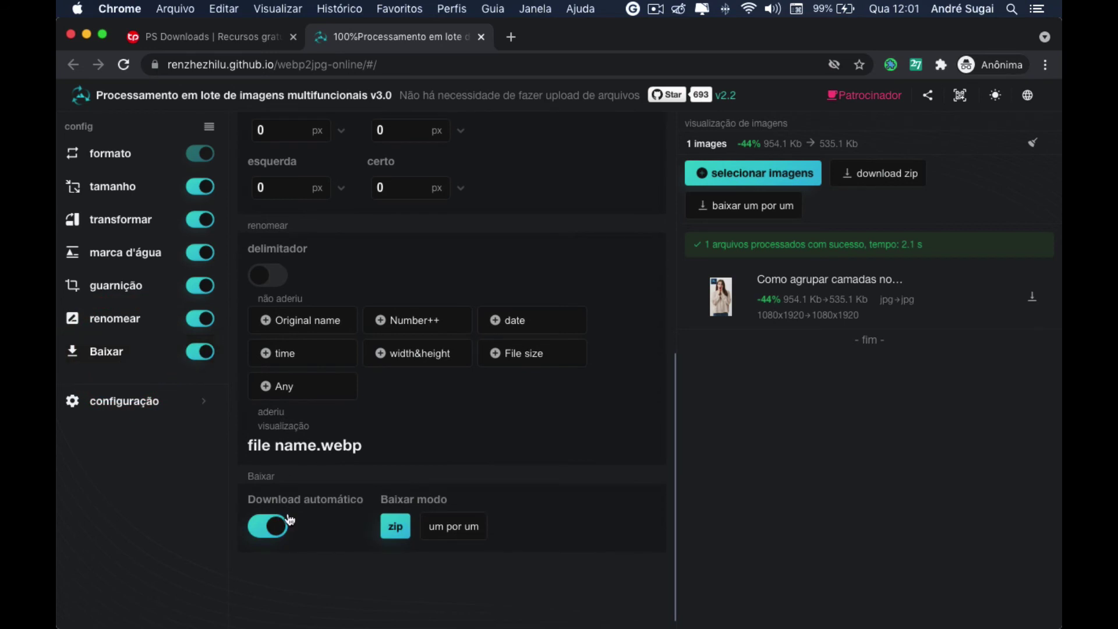
left_click(142, 401)
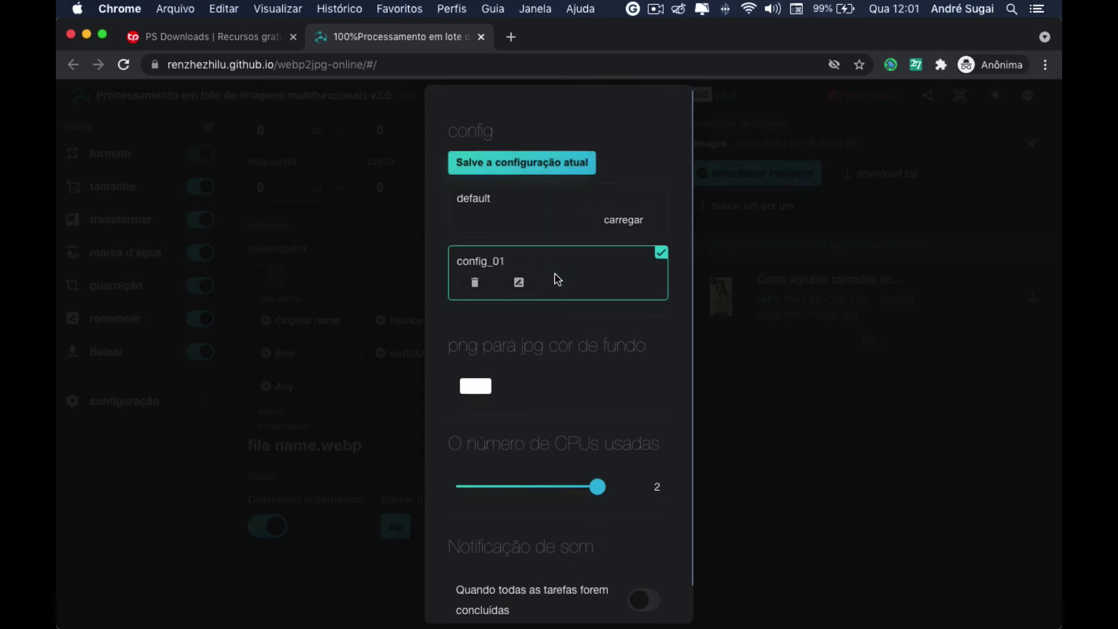
scroll(556, 279, "down", 3)
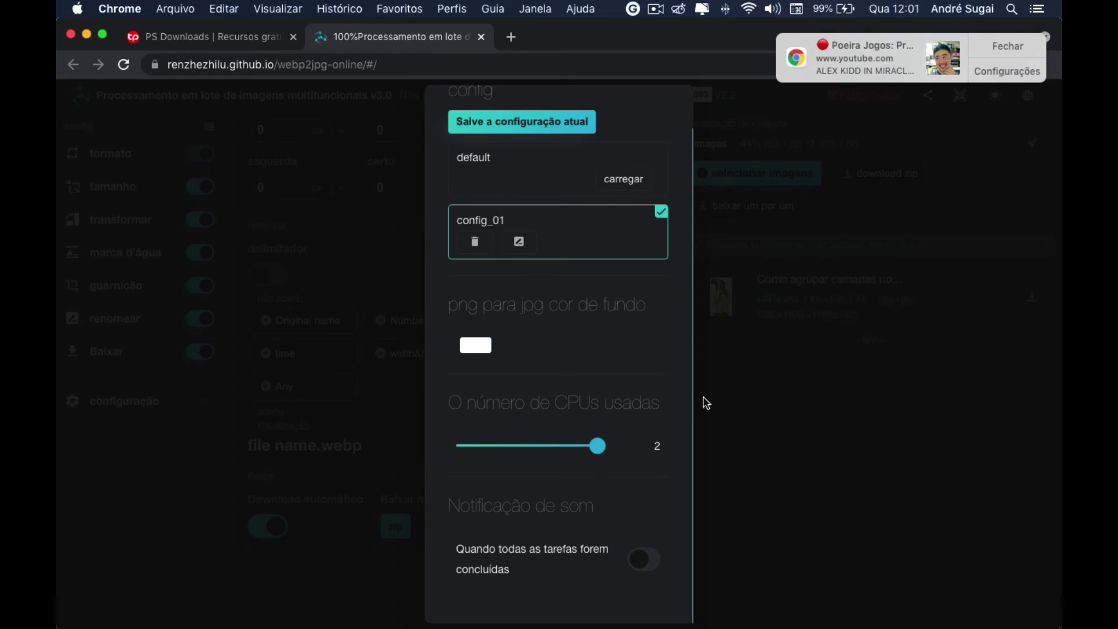
left_click(997, 48)
left_click(729, 245)
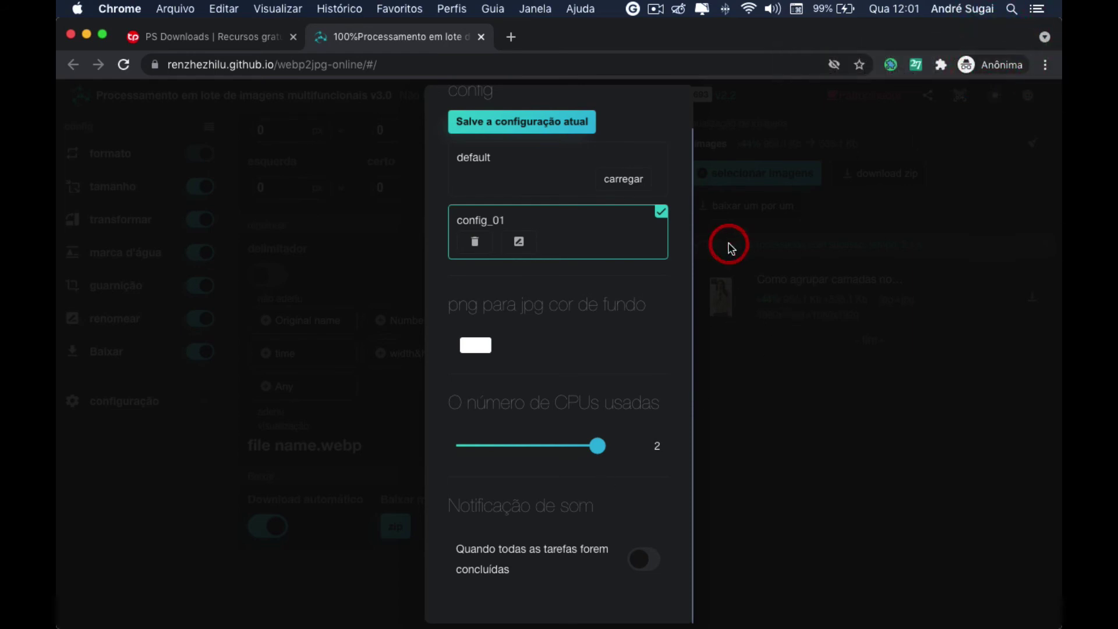
scroll(662, 300, "up", 3)
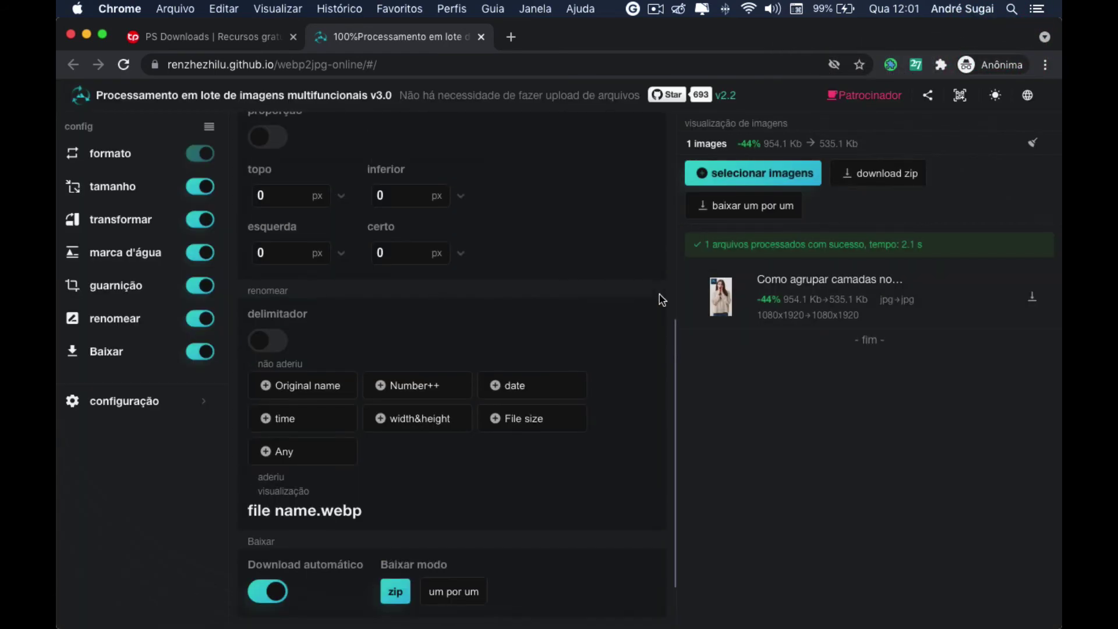
scroll(662, 300, "up", 1)
scroll(663, 300, "up", 1)
scroll(663, 300, "up", 3)
scroll(663, 300, "up", 2)
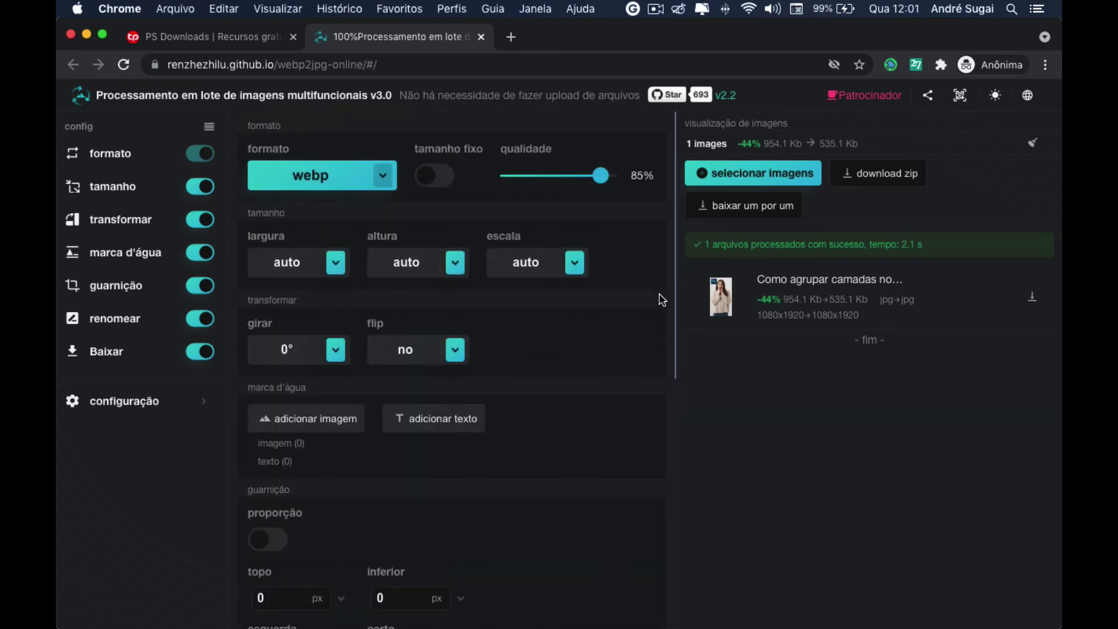